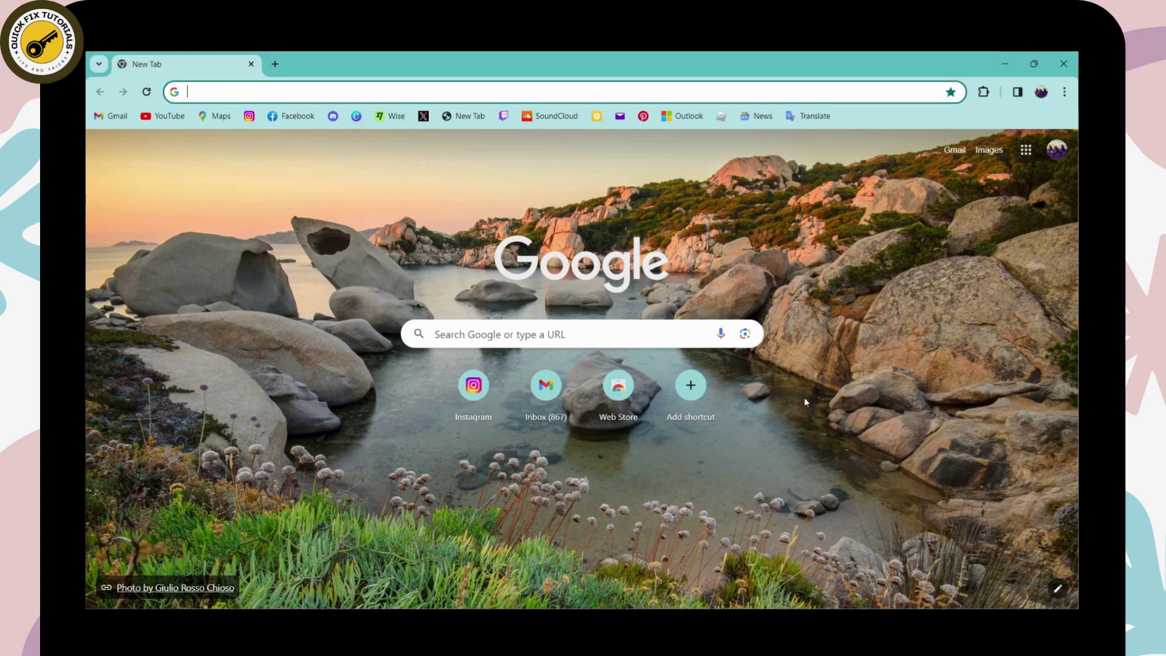
Step: Search Google for 'instacart' and open the Instacart result link
{"action": "left_click", "coordinate": [626, 331]}
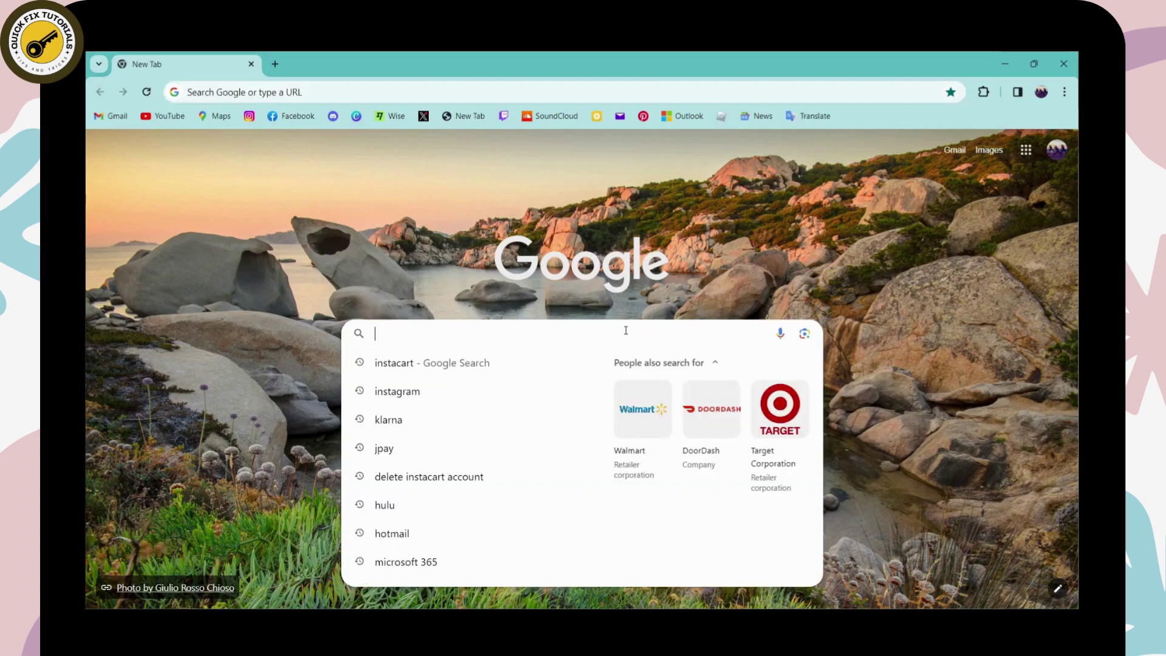
{"action": "left_click", "coordinate": [537, 373]}
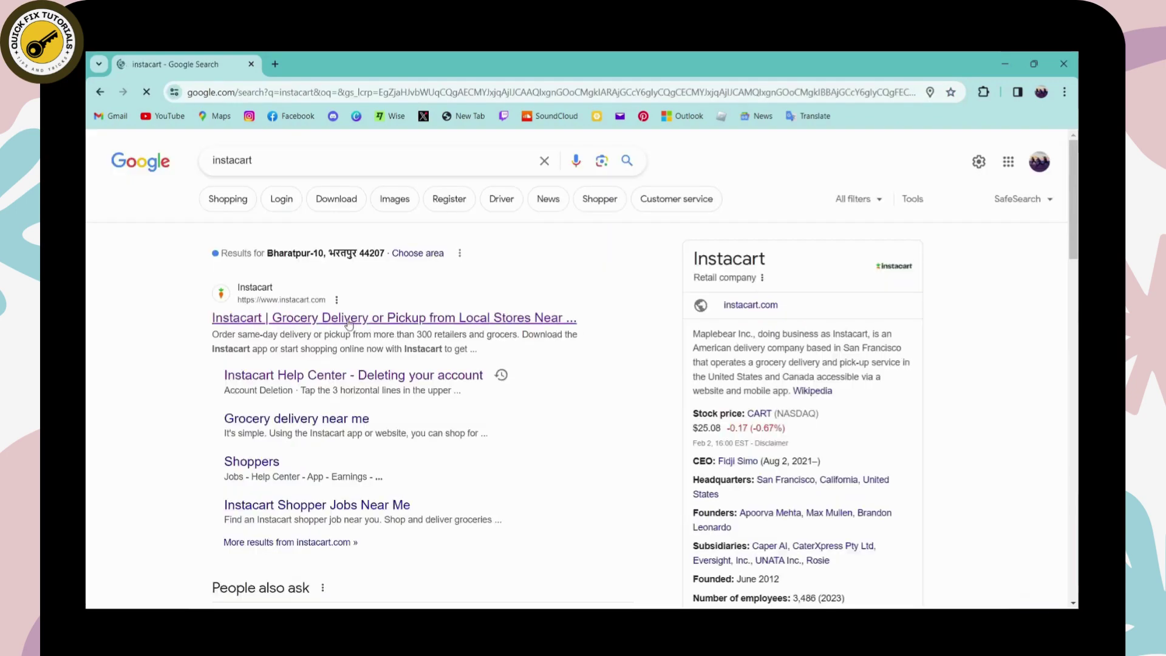
{"action": "left_click", "coordinate": [306, 322]}
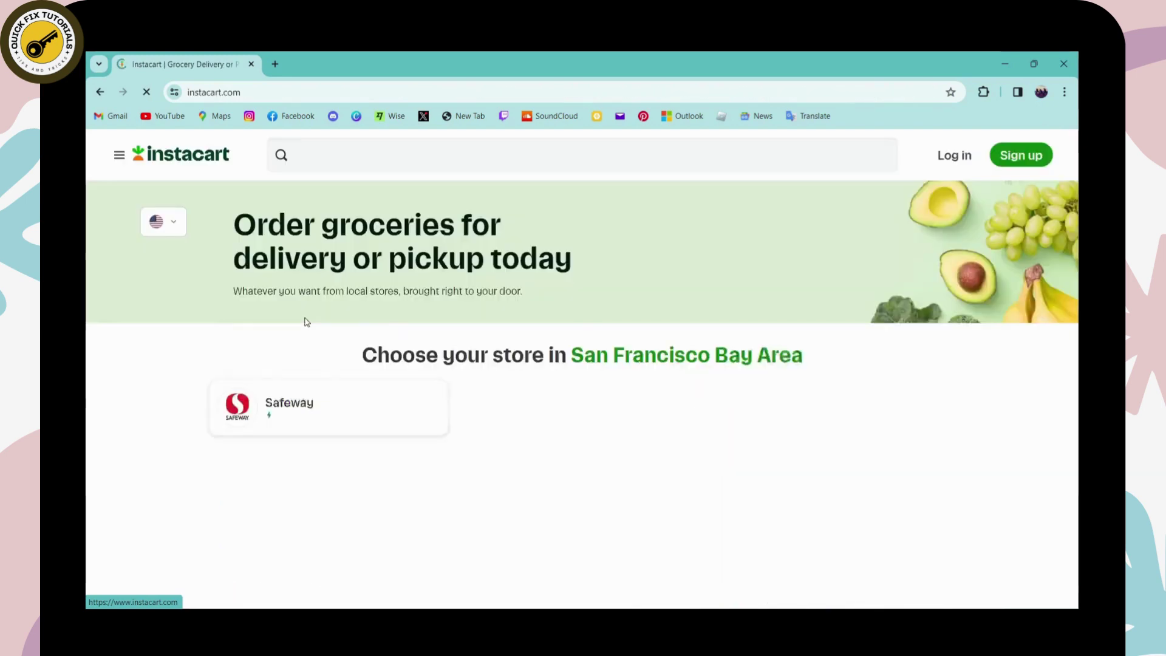
Step: Sign in to Instacart using Chrome's saved email and password
{"action": "left_click", "coordinate": [945, 156]}
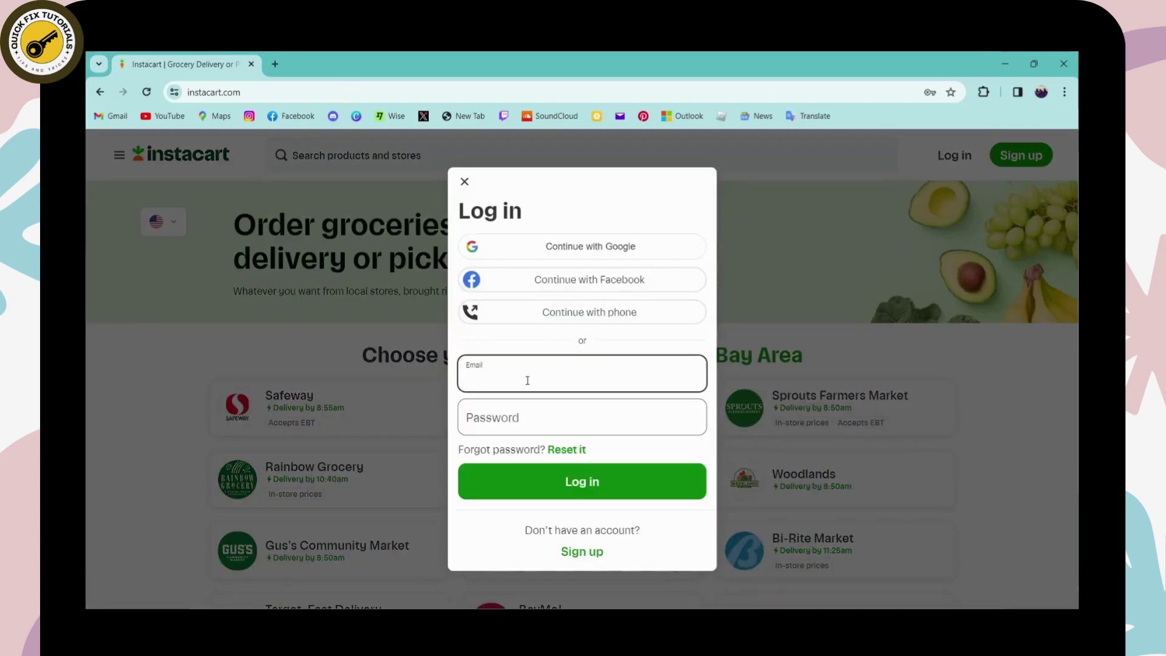
{"action": "left_click", "coordinate": [532, 380]}
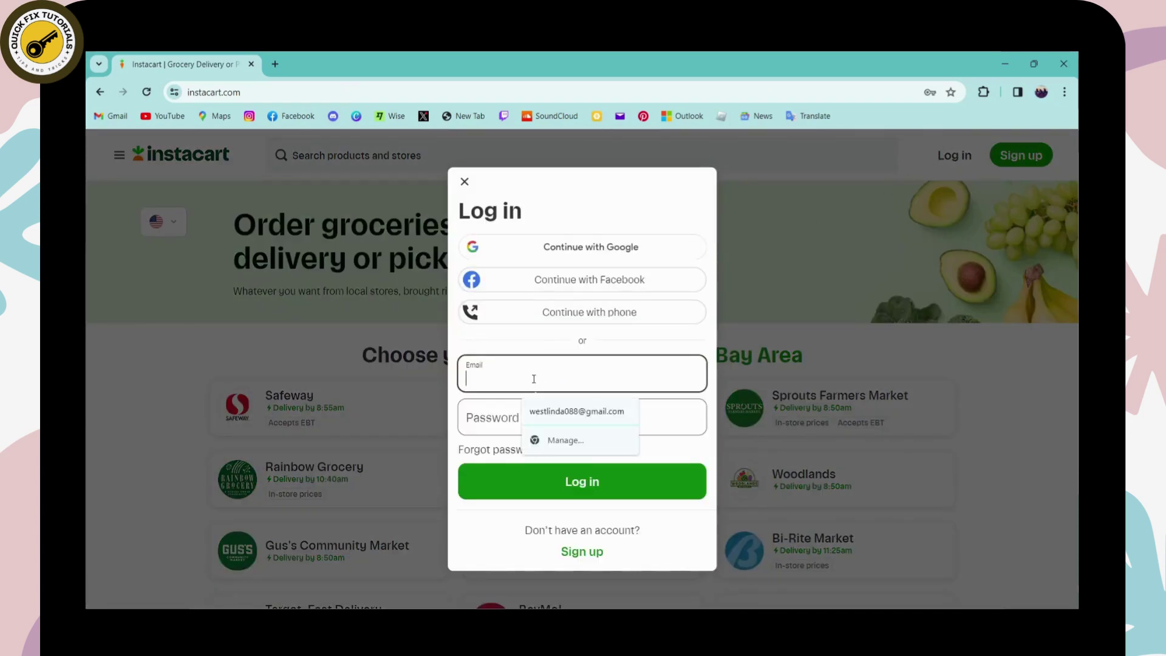
{"action": "left_click", "coordinate": [562, 409]}
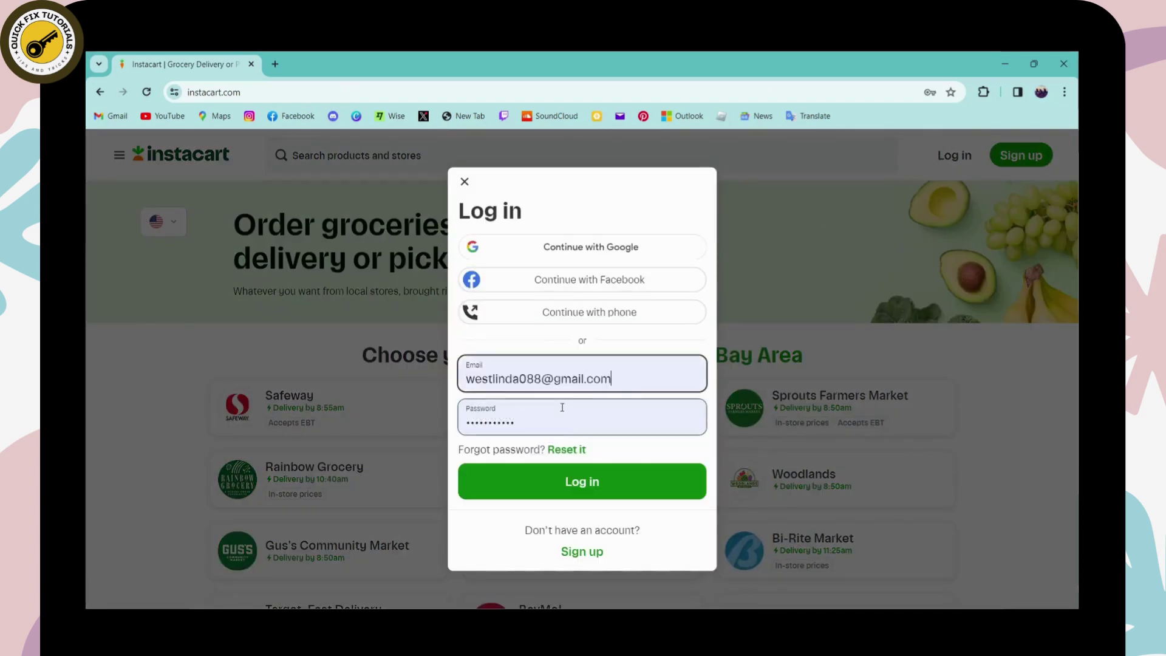
{"action": "left_click", "coordinate": [581, 483]}
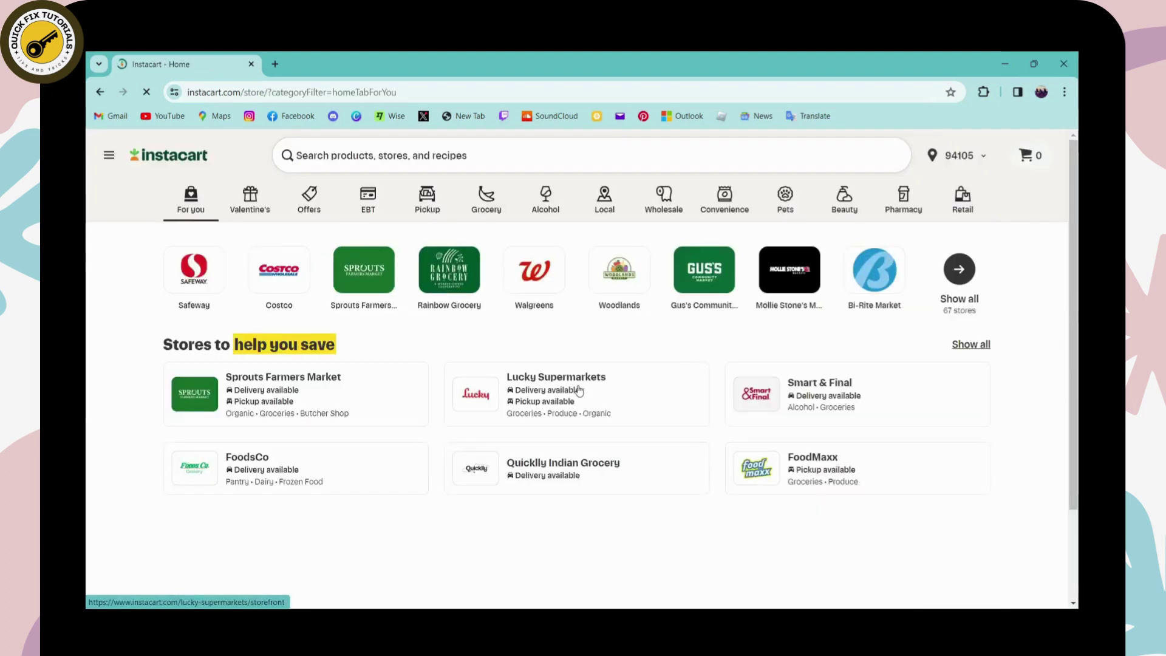
Step: Open 'Your account settings' from the hamburger menu
{"action": "left_click", "coordinate": [108, 157]}
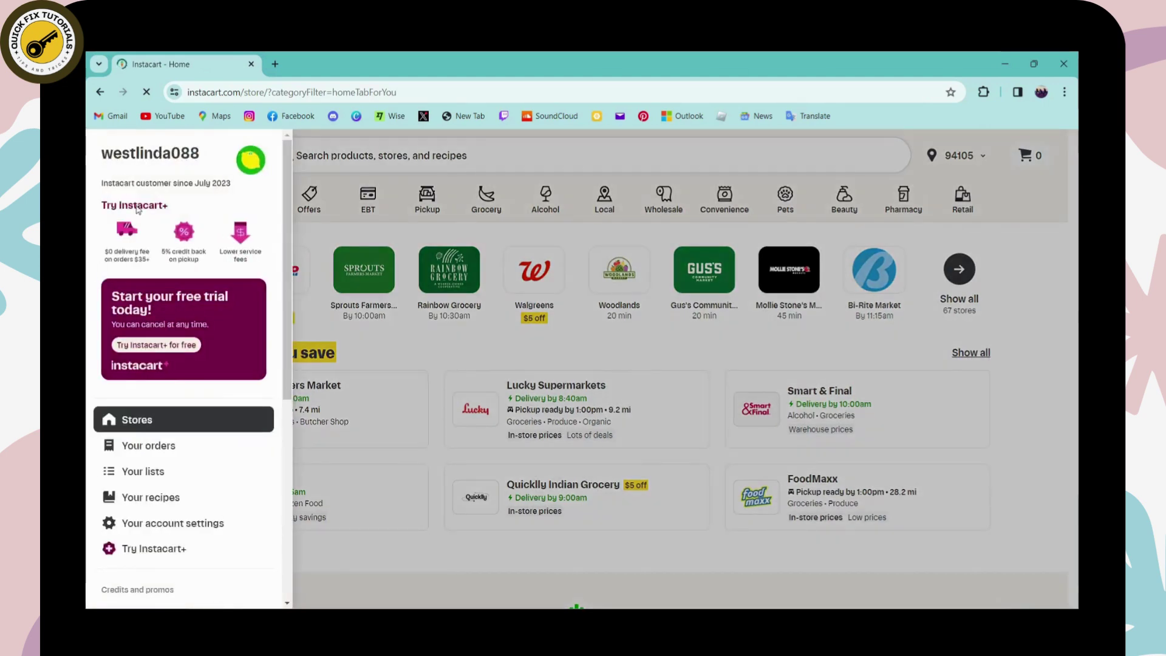
{"action": "scroll", "coordinate": [178, 361], "scroll_direction": "down", "scroll_amount": 2}
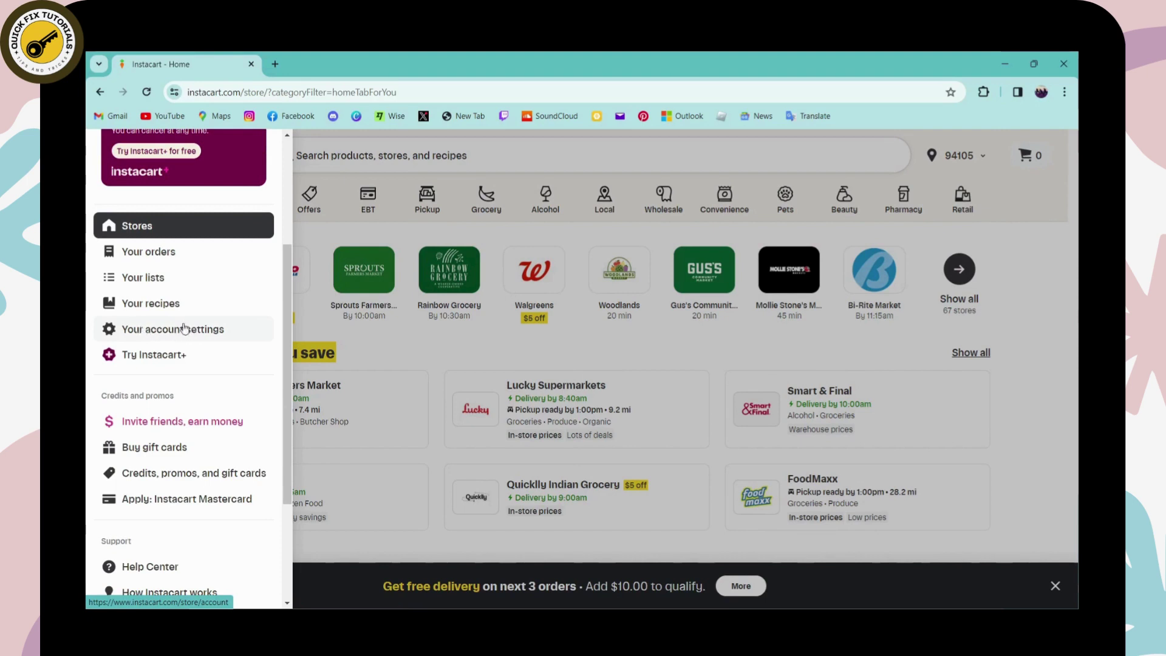
{"action": "left_click", "coordinate": [177, 329]}
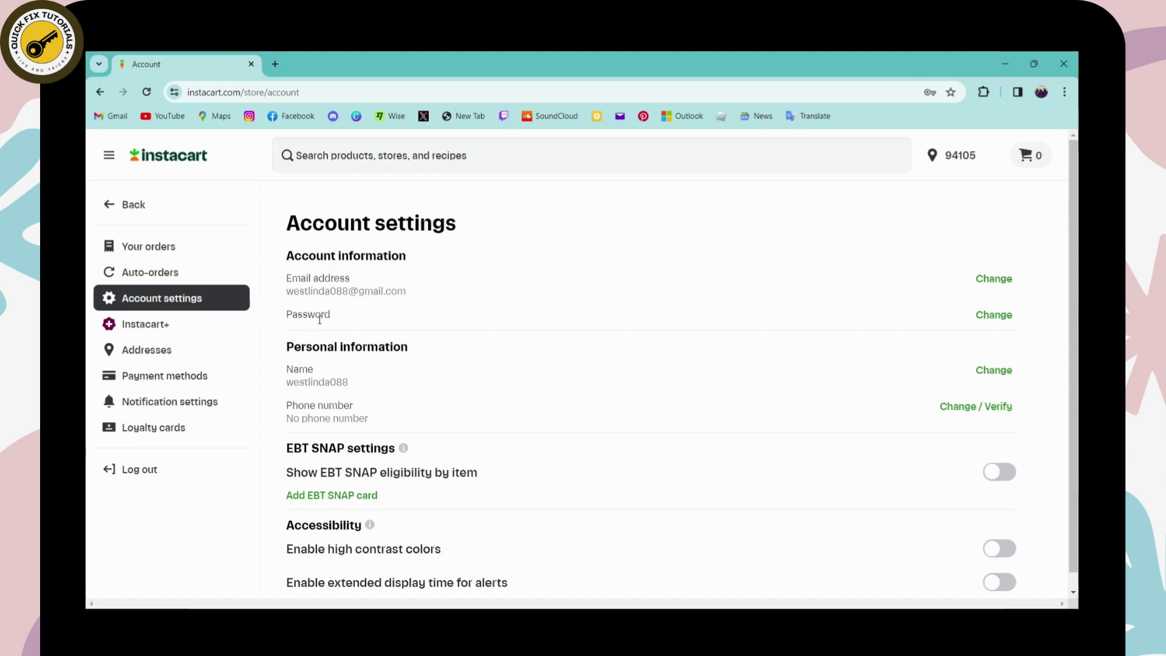
Step: Open Change password and fill Current password with Chrome's saved password
{"action": "left_click", "coordinate": [995, 316]}
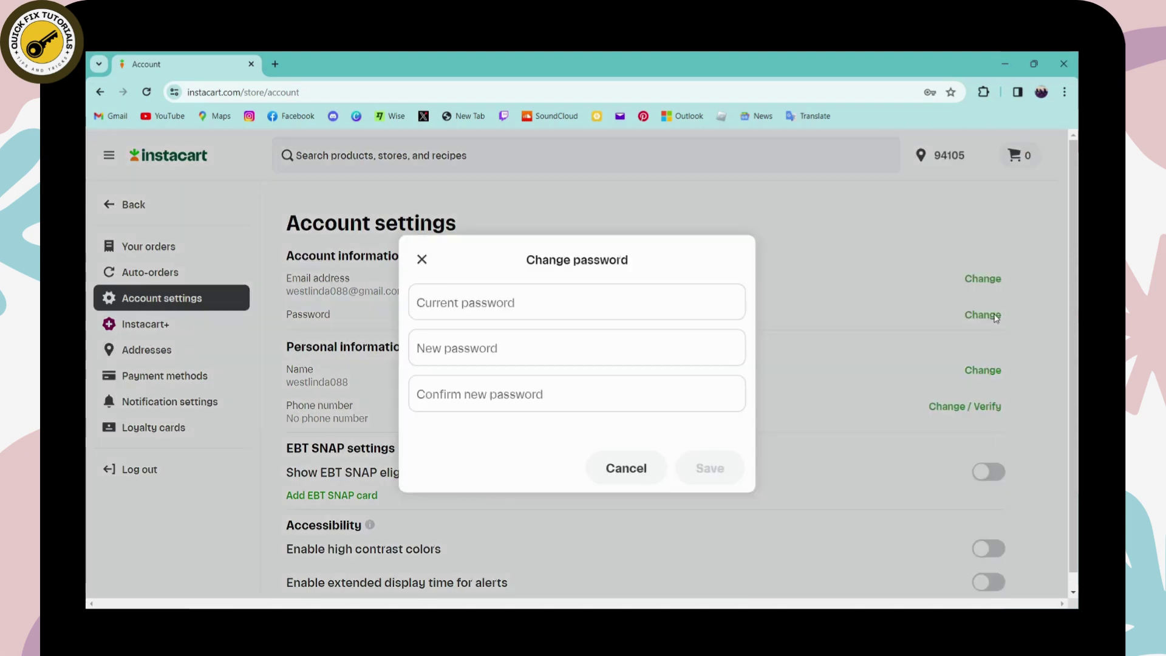
{"action": "left_click", "coordinate": [656, 302]}
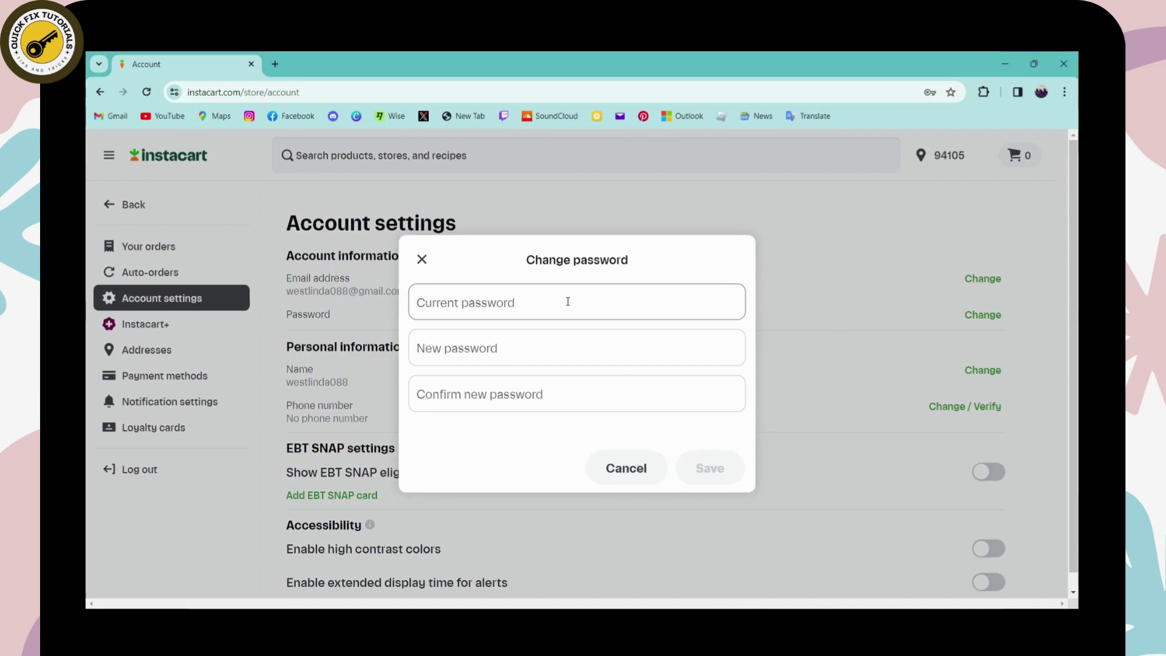
{"action": "left_click", "coordinate": [539, 304]}
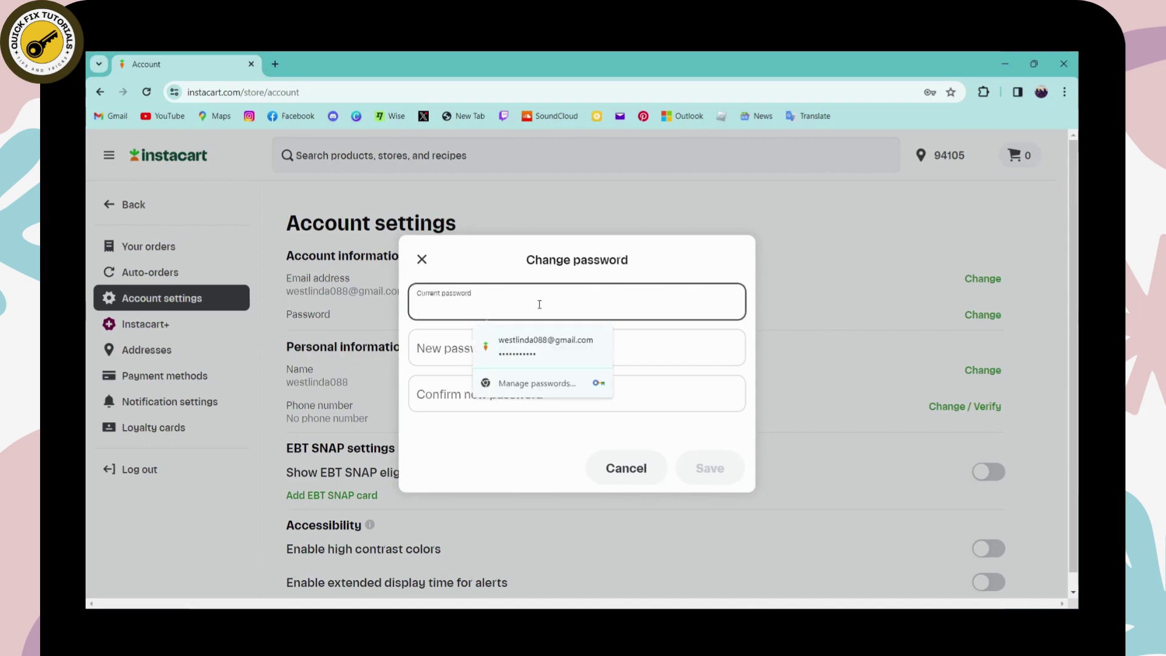
{"action": "left_click", "coordinate": [515, 337]}
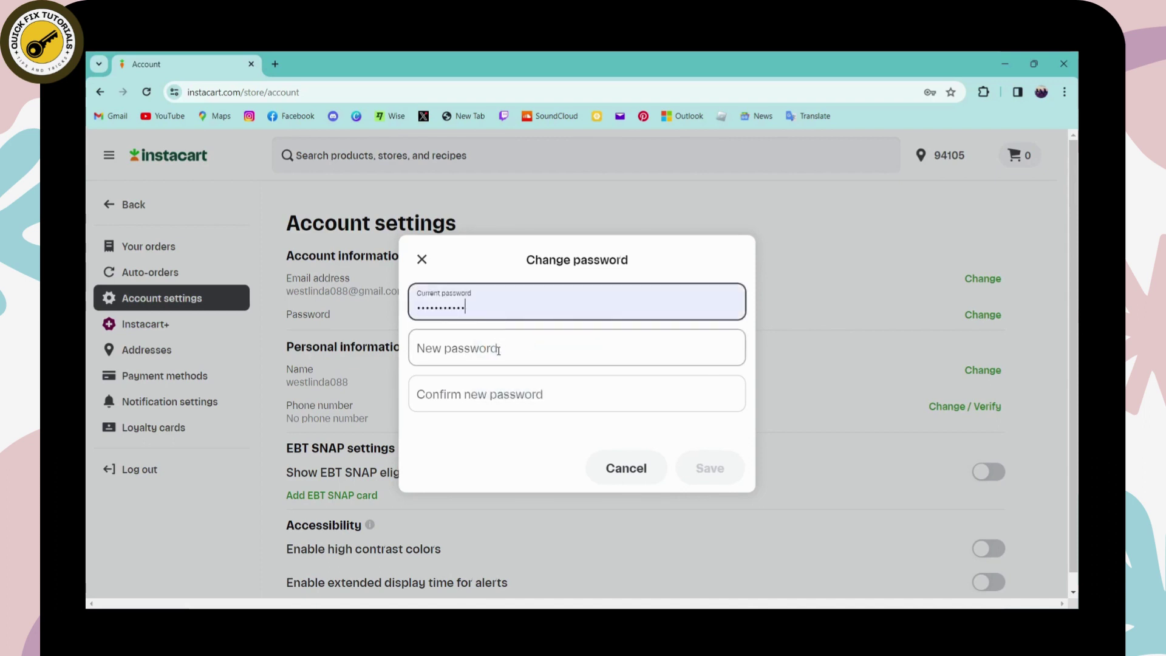